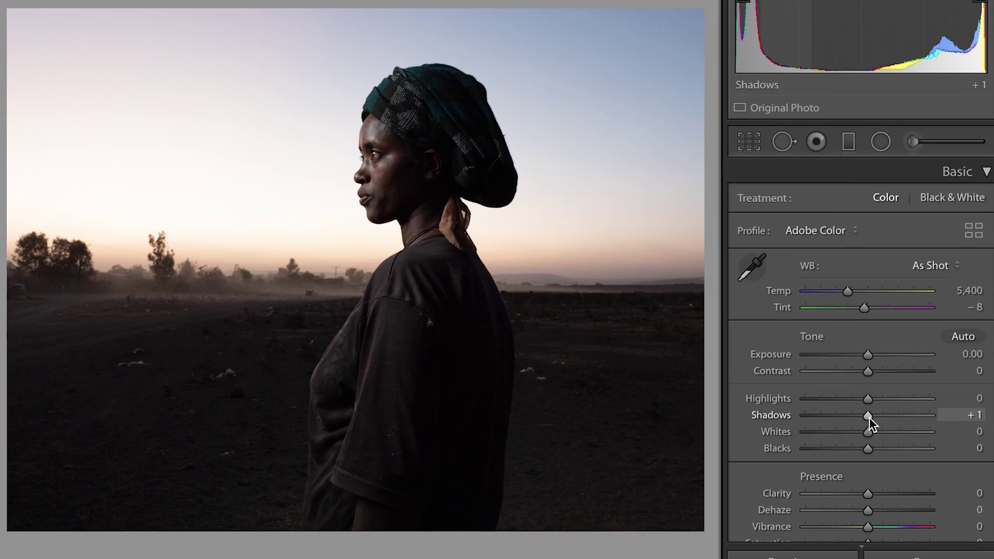
Set the portrait's Shadows to +64 and Highlights to −63, and warm its white balance to Temp 7,601 and Tint −25.
drag(868, 418, 904, 419)
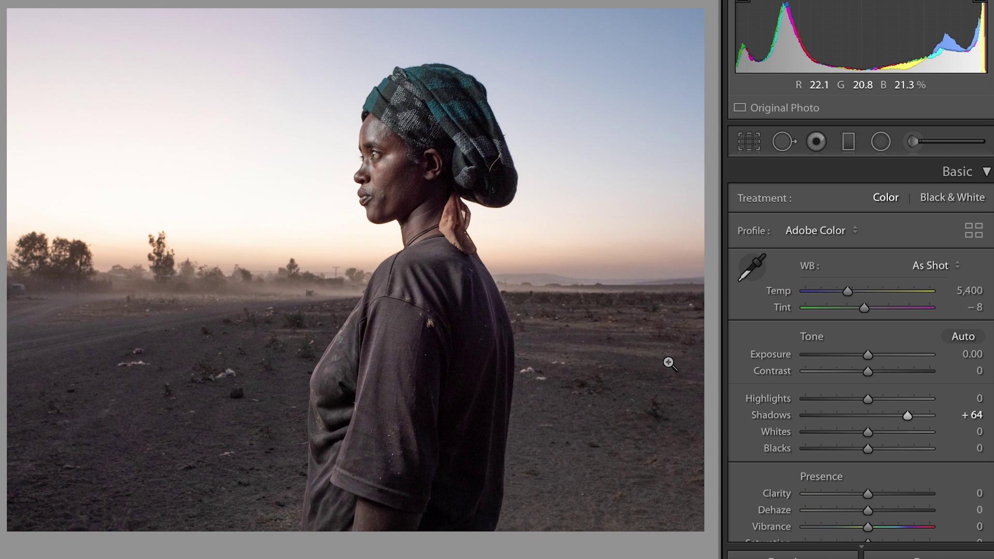
drag(867, 400, 828, 414)
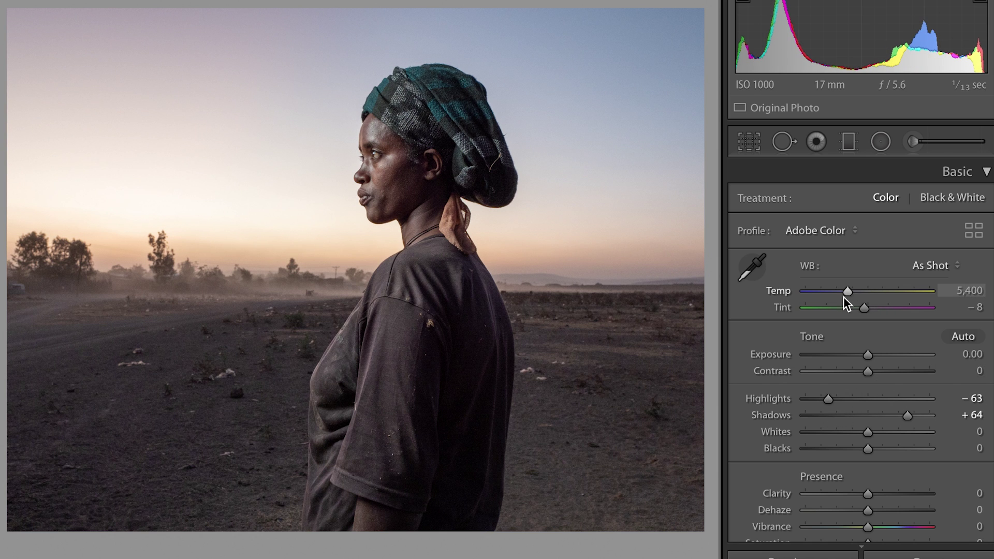
drag(847, 292, 875, 292)
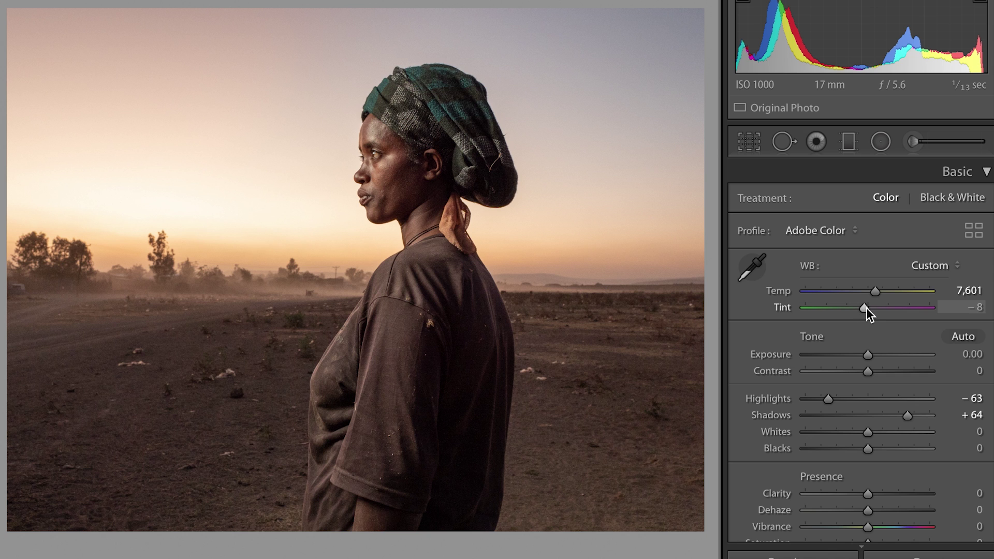
drag(866, 308, 860, 308)
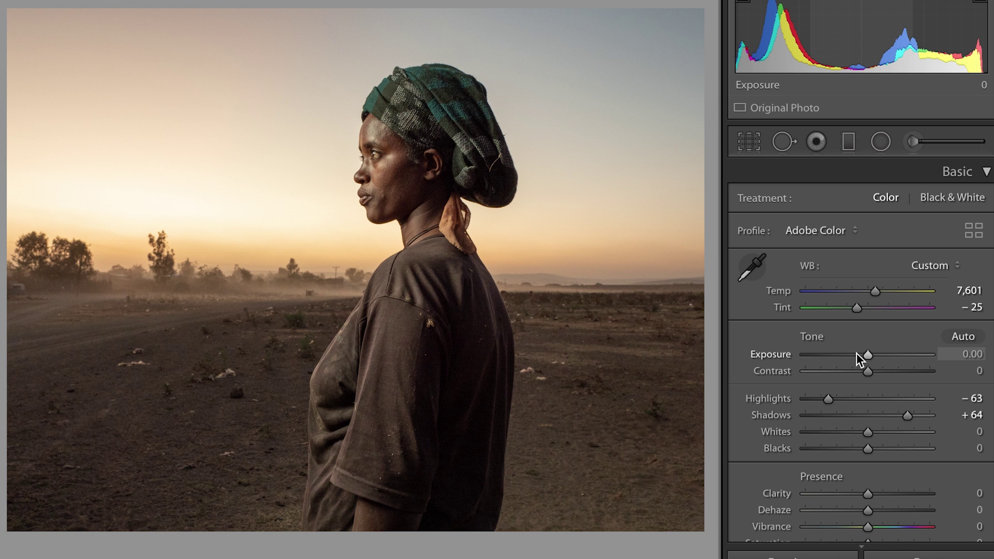
Set the portrait's Exposure to −0.65 and its Clarity to +32.
drag(868, 358, 859, 357)
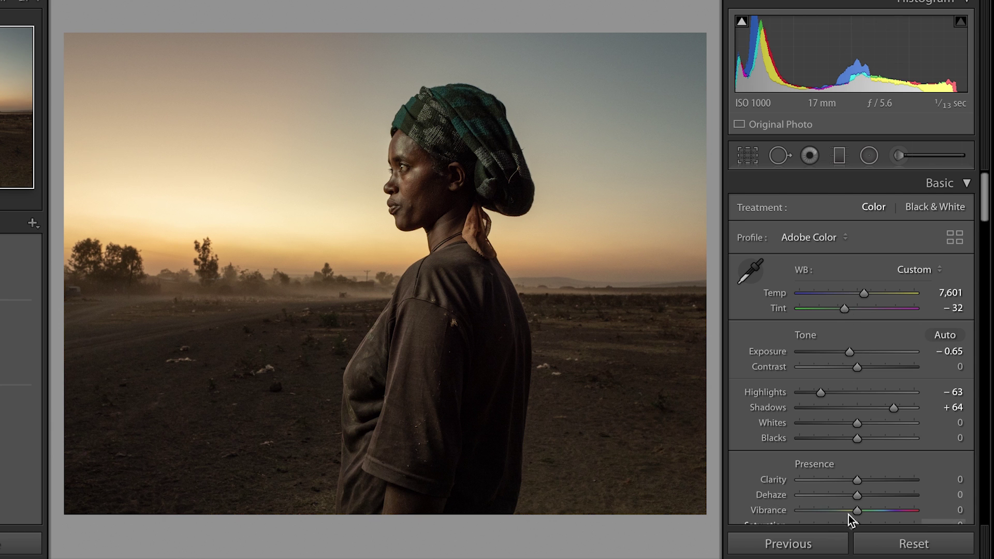
drag(860, 484, 873, 479)
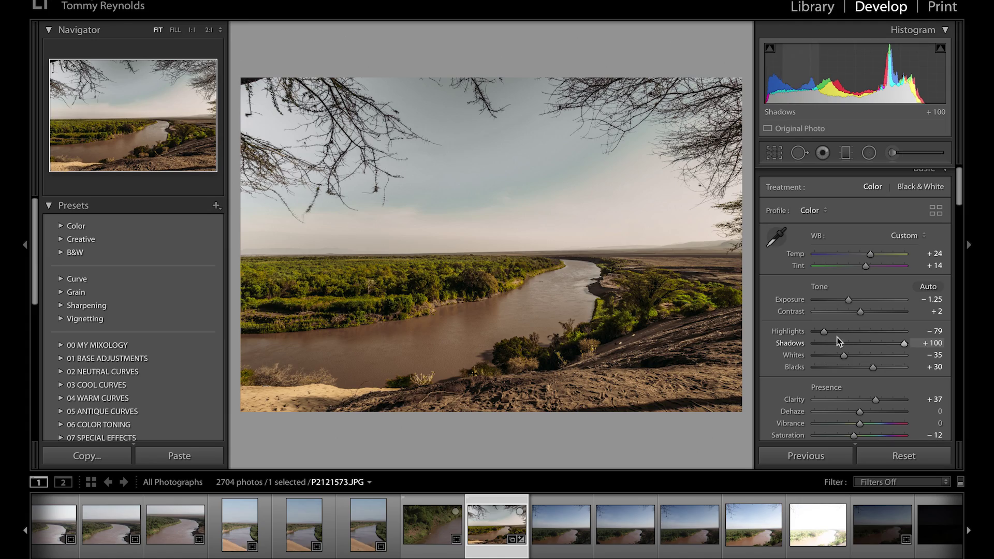
Synchronize the edited river photo's develop settings to the five photos following it, keeping the default set of checked adjustments.
drag(838, 331, 823, 332)
scroll(883, 334, down, 4)
scroll(870, 311, up, 4)
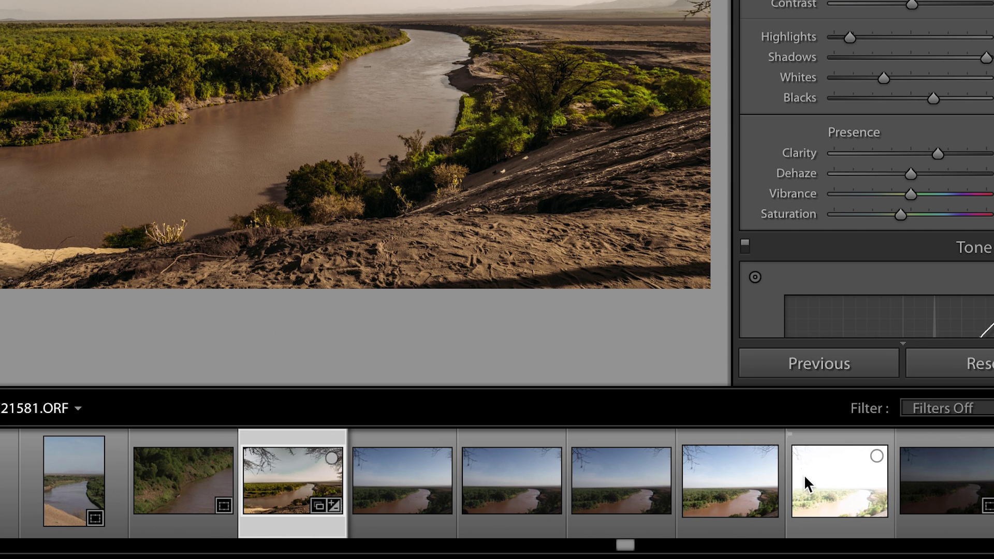
shift+click(836, 488)
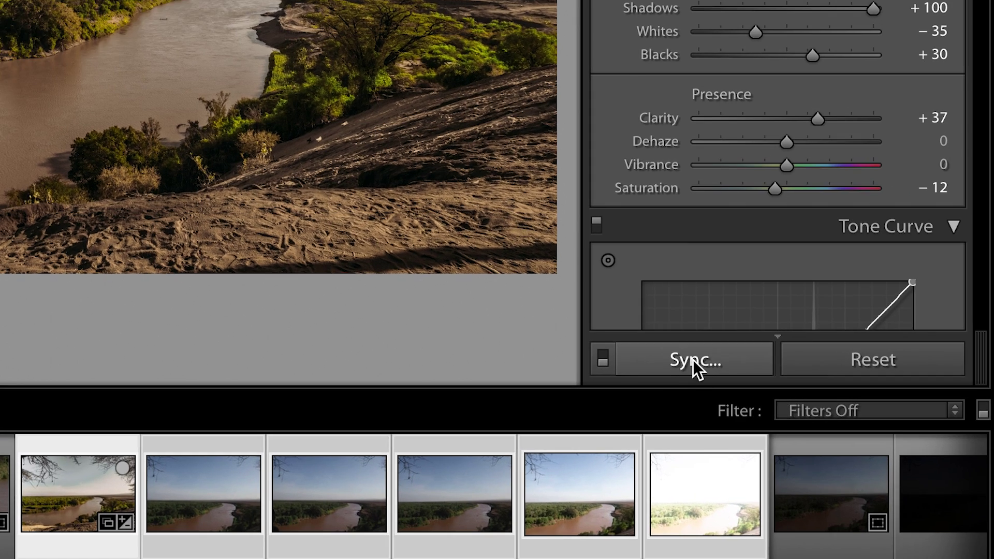
click(693, 360)
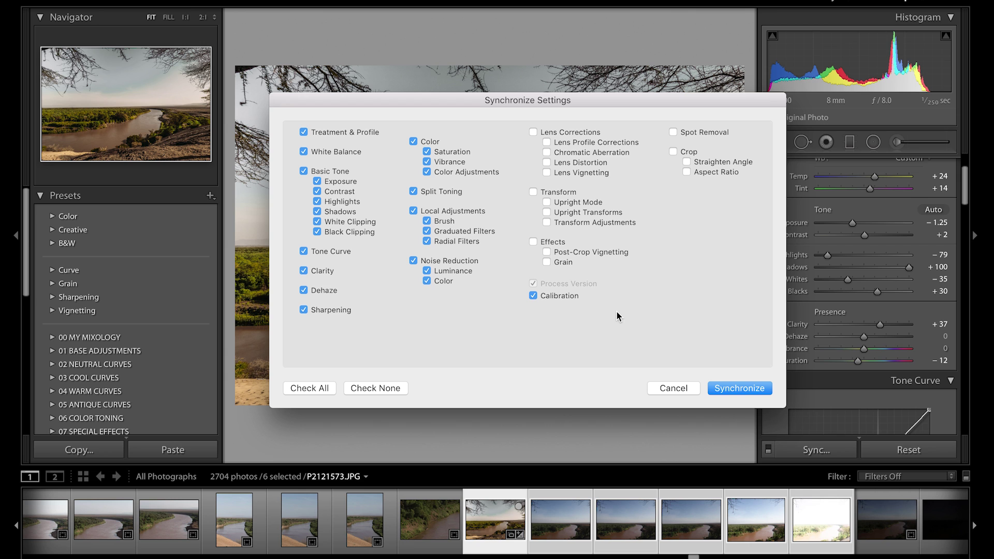
click(731, 388)
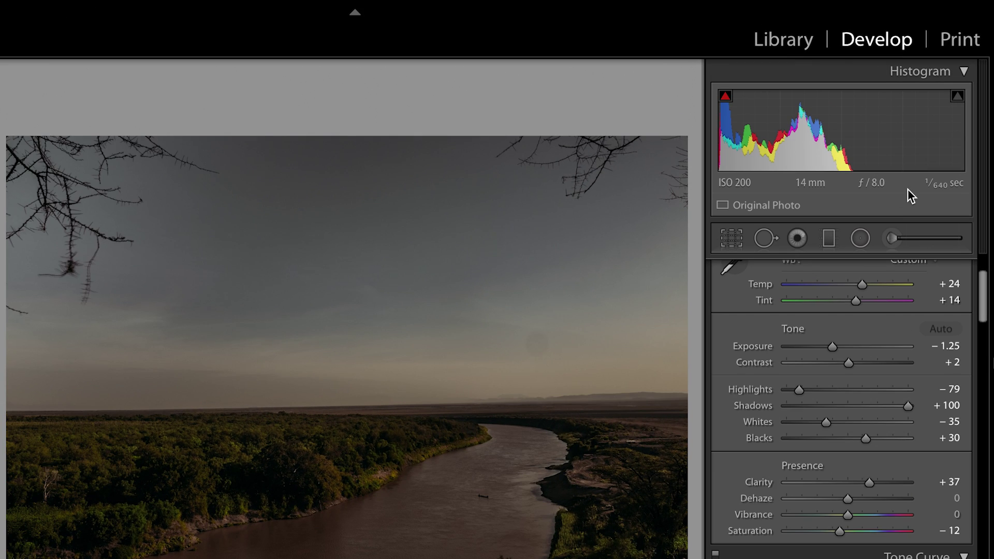
Match the total exposures of the six river photos, using the edited P2121573.JPG as the reference.
key(Right)
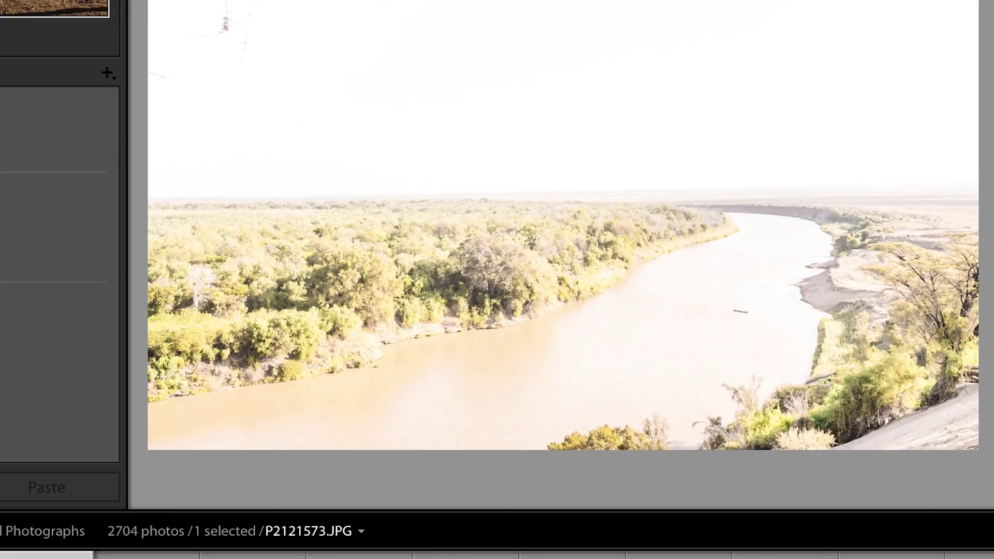
click(162, 477)
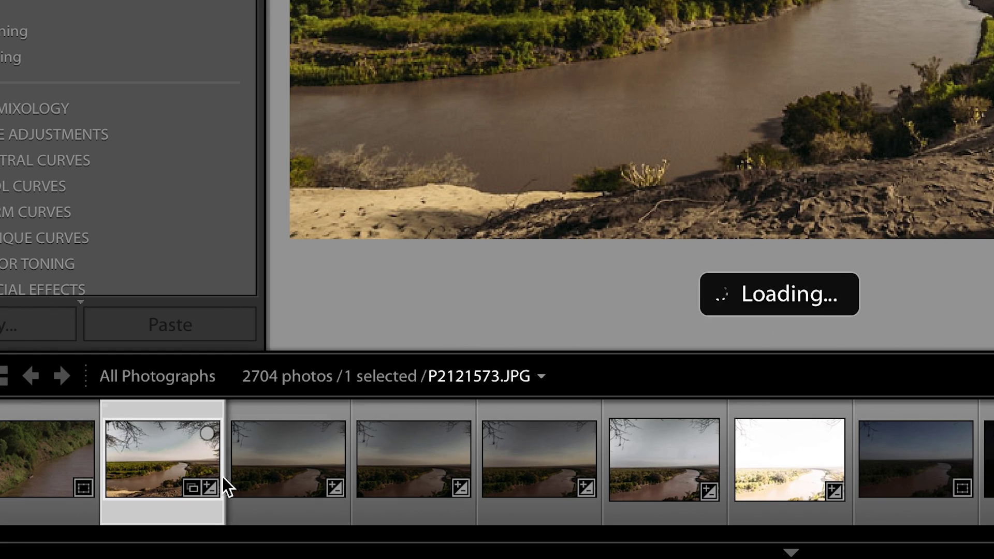
shift+click(784, 483)
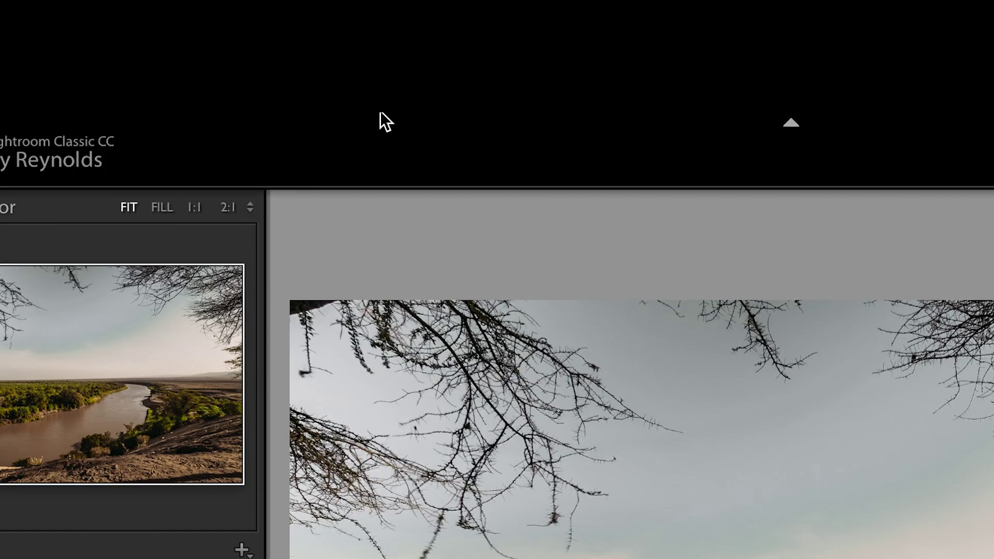
click(332, 112)
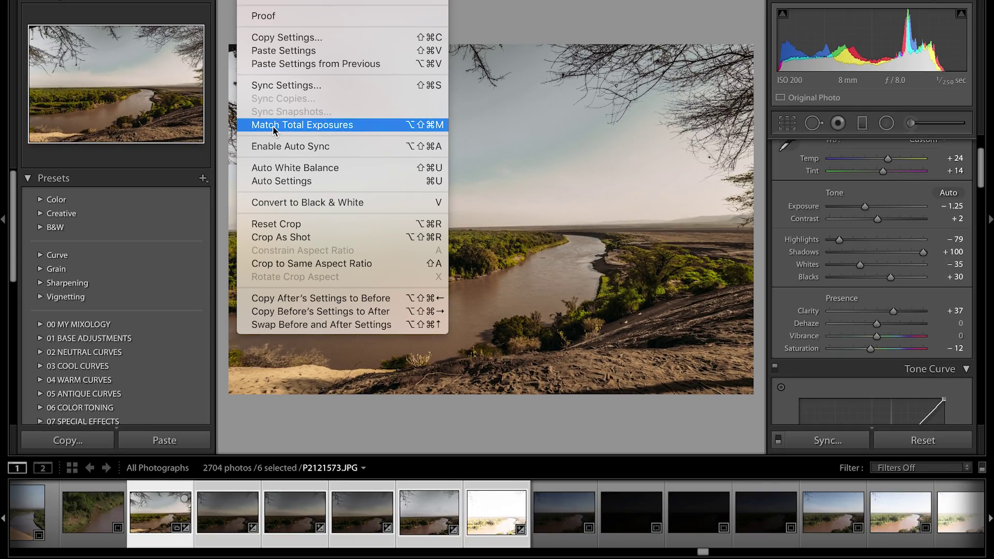
click(272, 125)
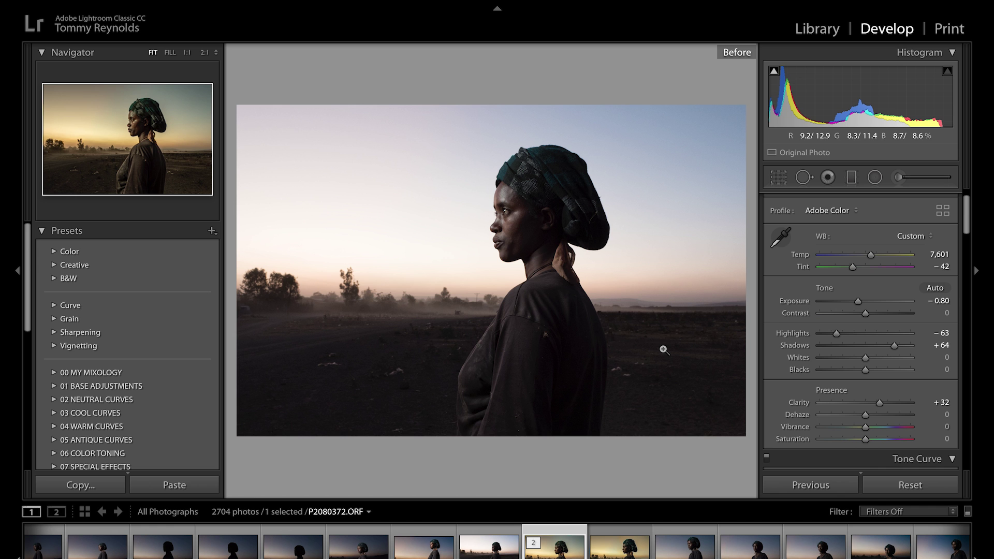
Compare the before and after versions of the edited sunset portrait several times.
key(backslash)
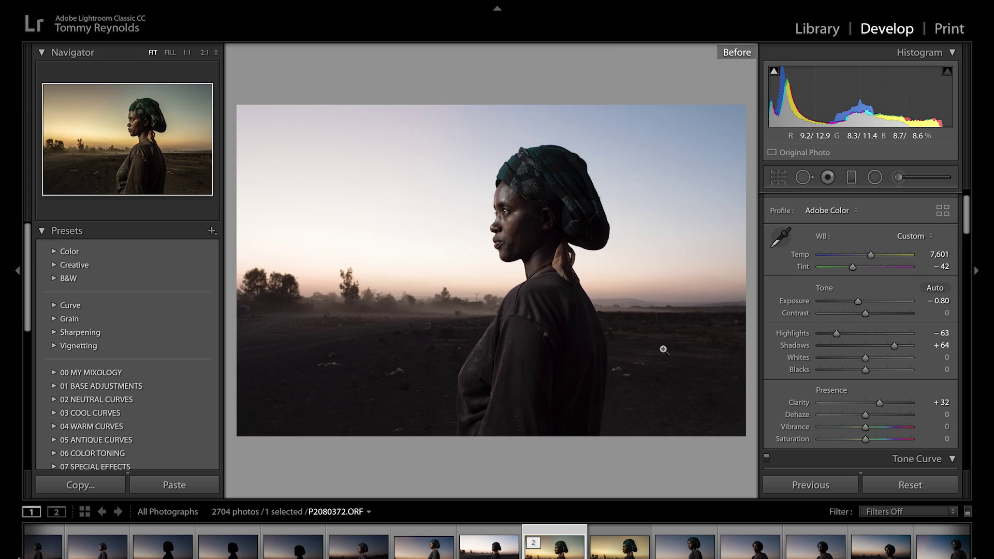
key(backslash)
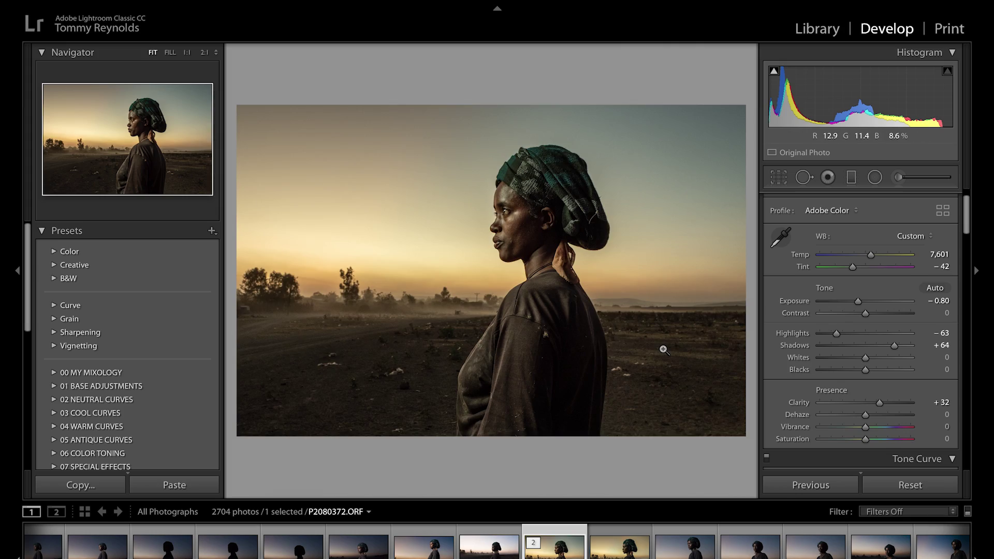
key(backslash)
key(backslash)
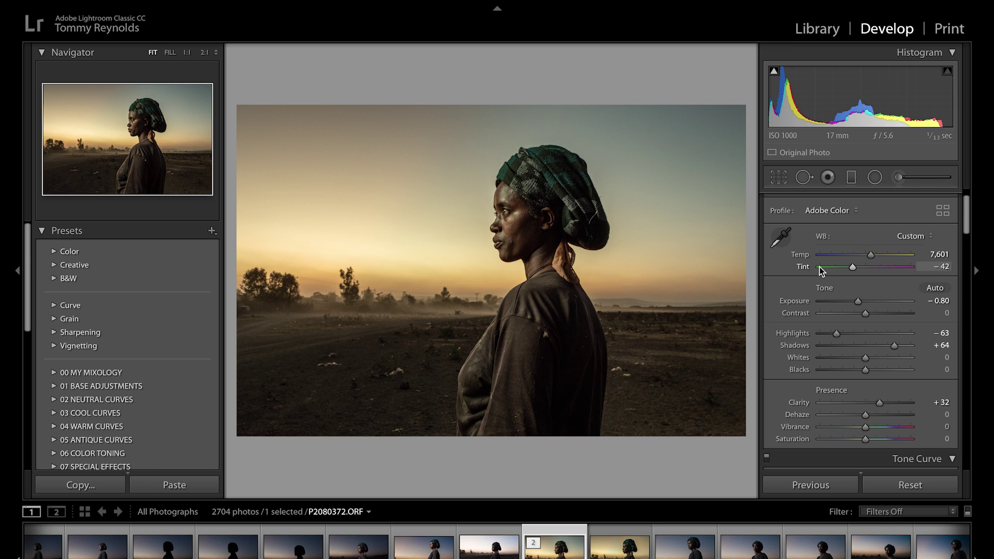
key(backslash)
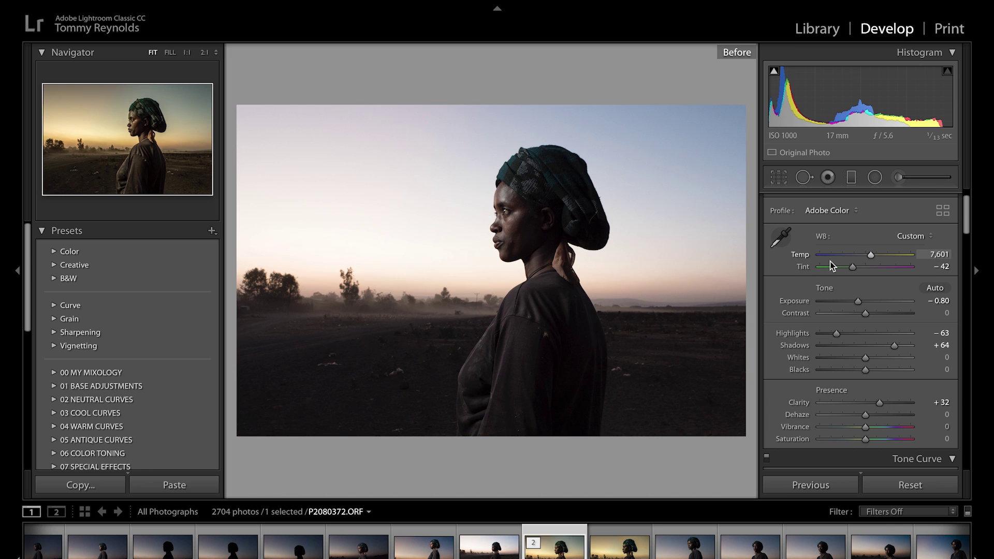
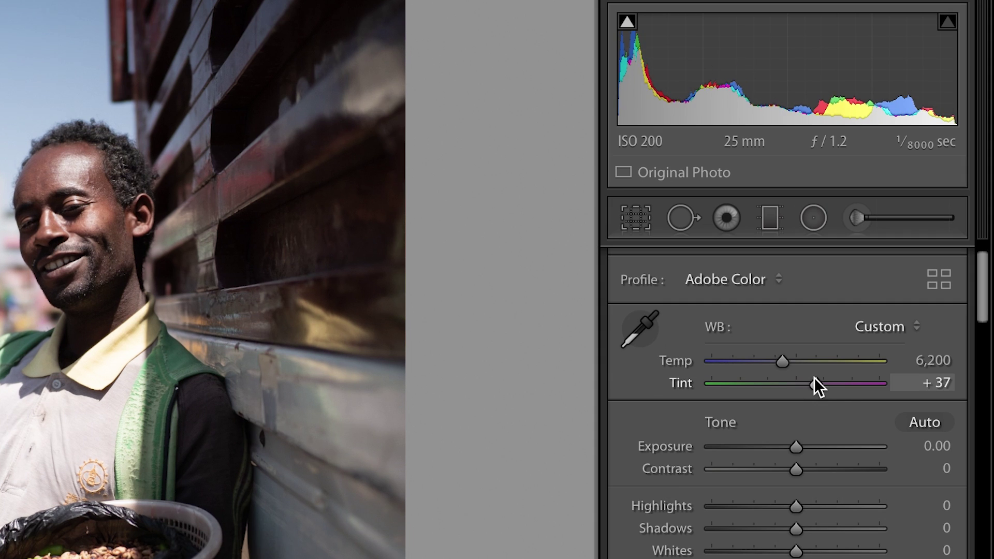
Correct the street portrait's white balance by sampling the man's light shirt as the neutral, and compare it with the original.
click(647, 330)
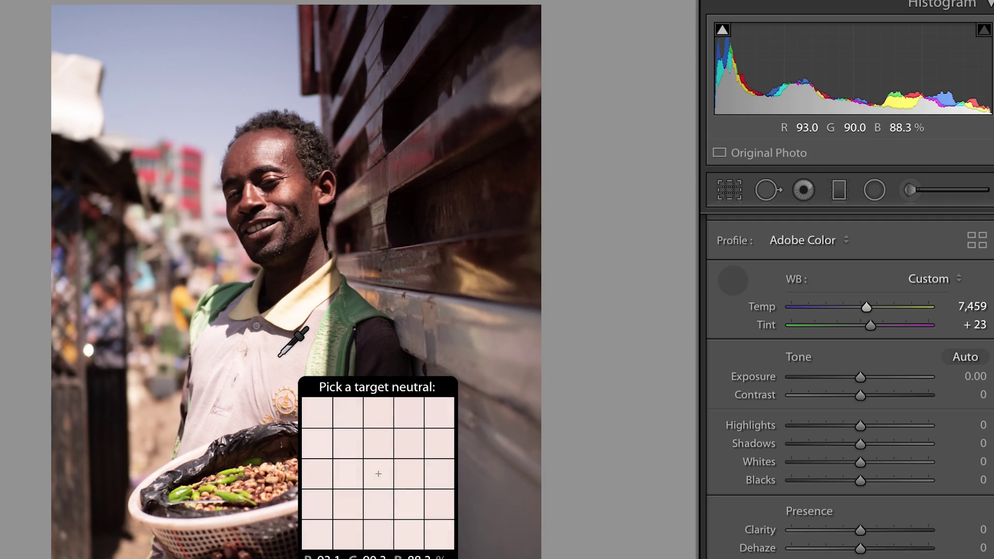
click(280, 359)
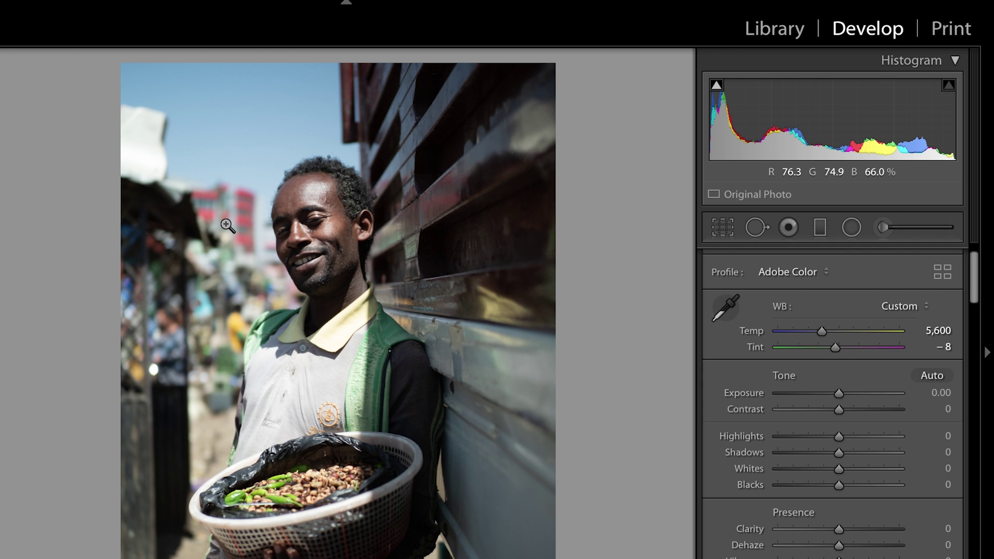
key(backslash)
click(302, 255)
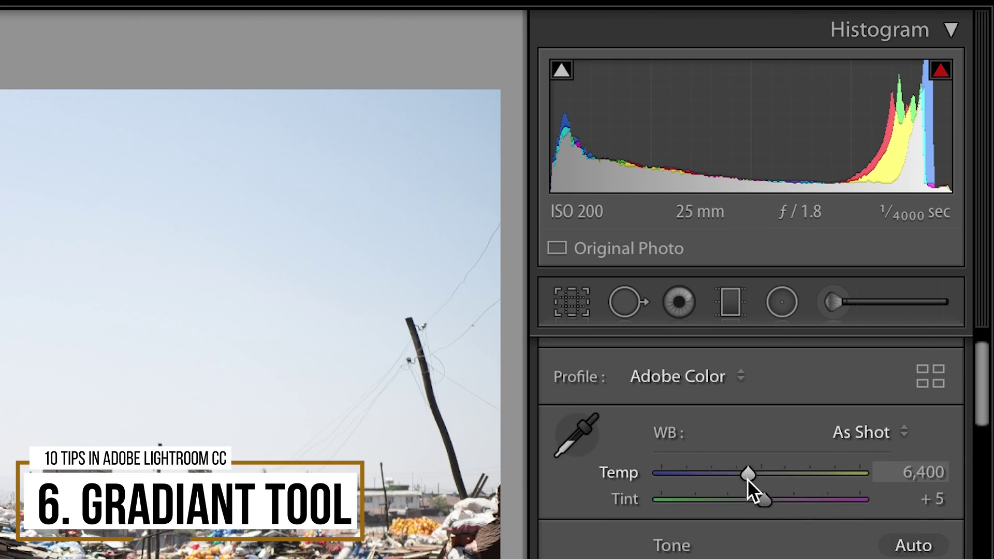
Draw a graduated filter from the top of the market photo's sky straight down to the rooftops and truck.
scroll(839, 239, up, 2)
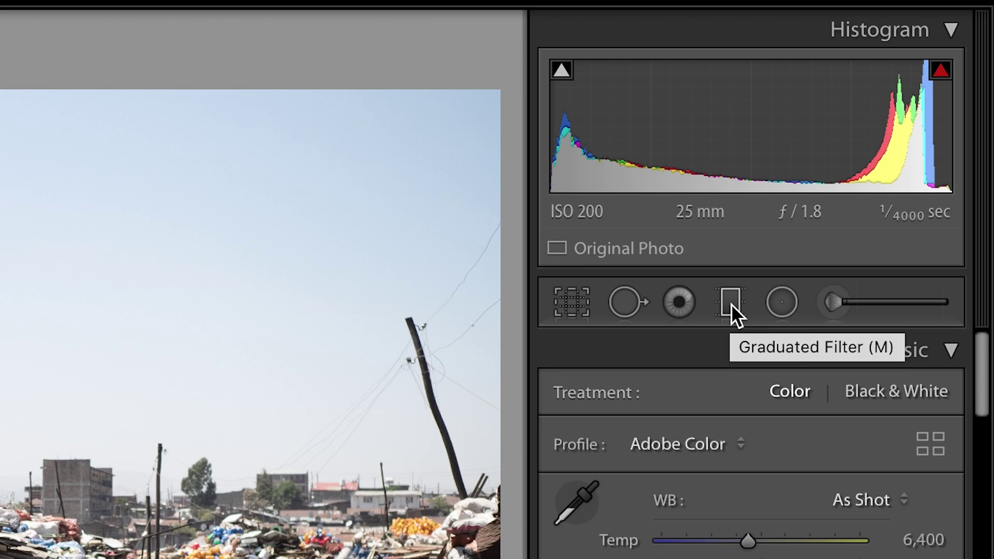
click(731, 303)
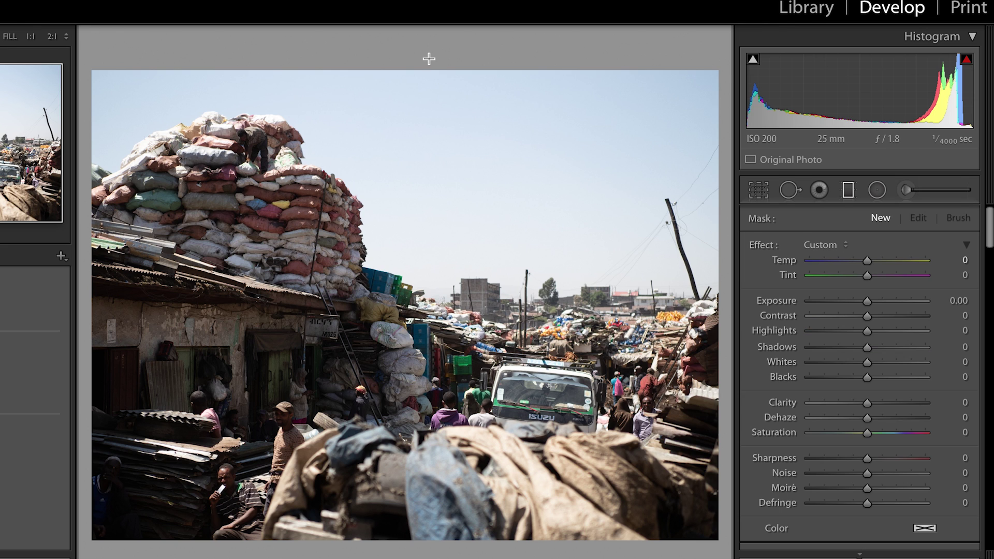
drag(429, 85, 431, 355)
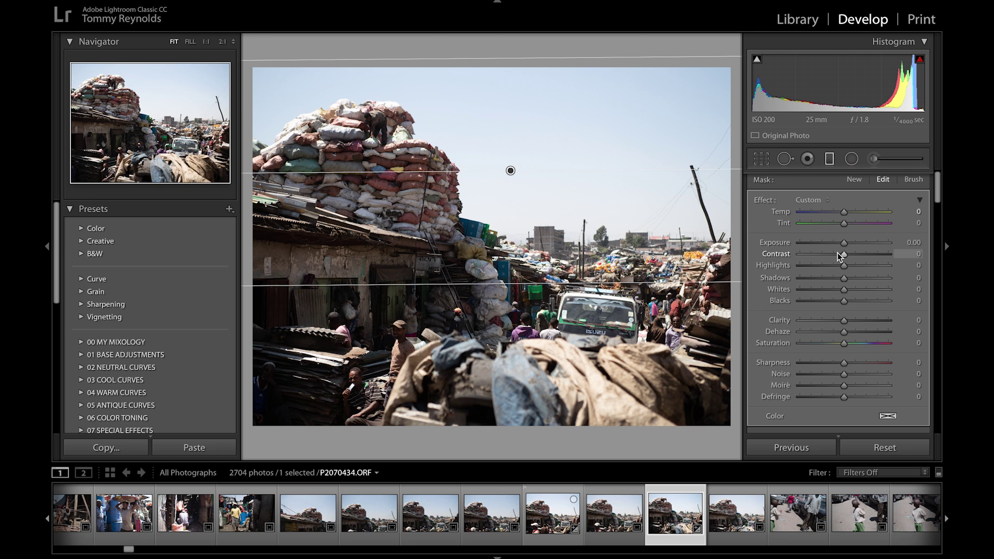
Shift the graduated filter down to the skyline and set its Exposure to −1.00.
drag(843, 247, 839, 251)
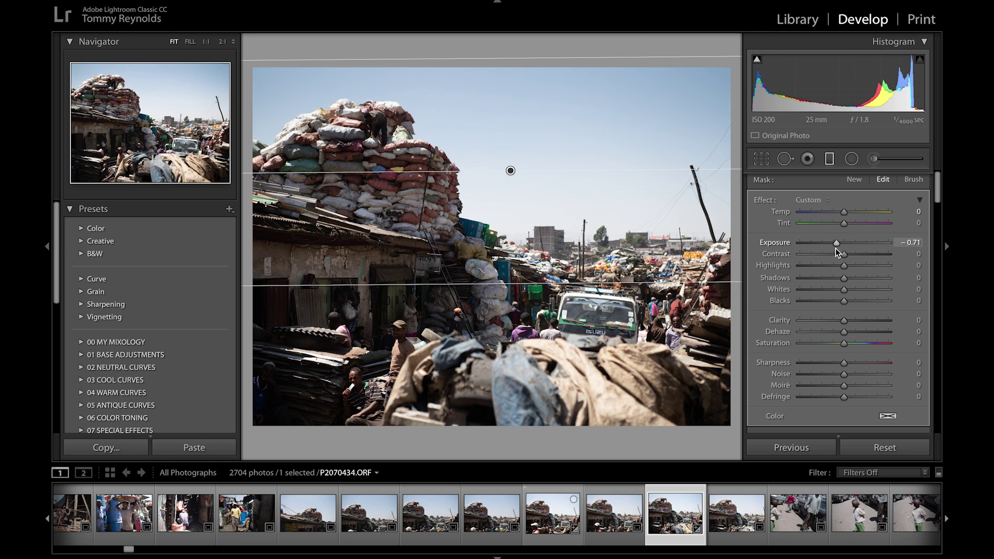
drag(508, 170, 508, 228)
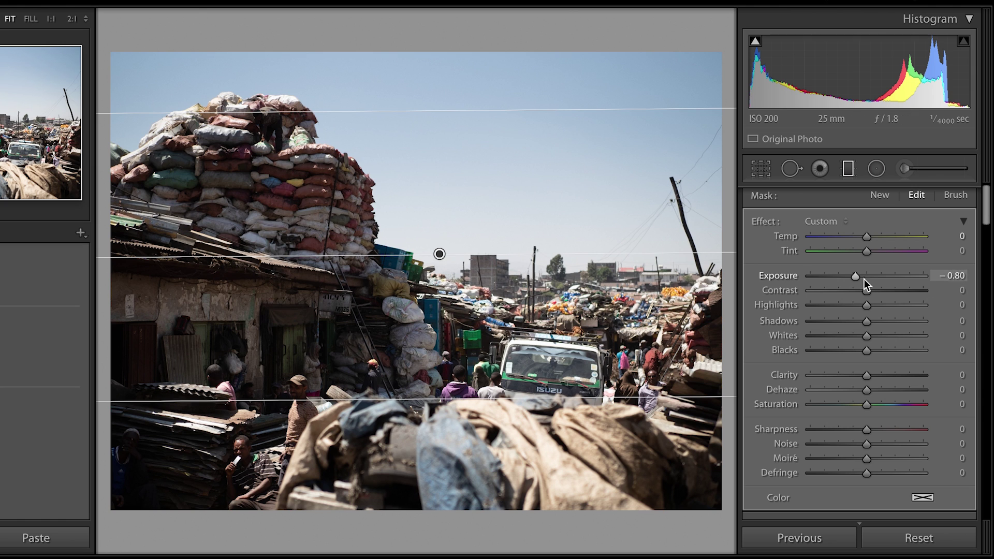
drag(864, 278, 857, 276)
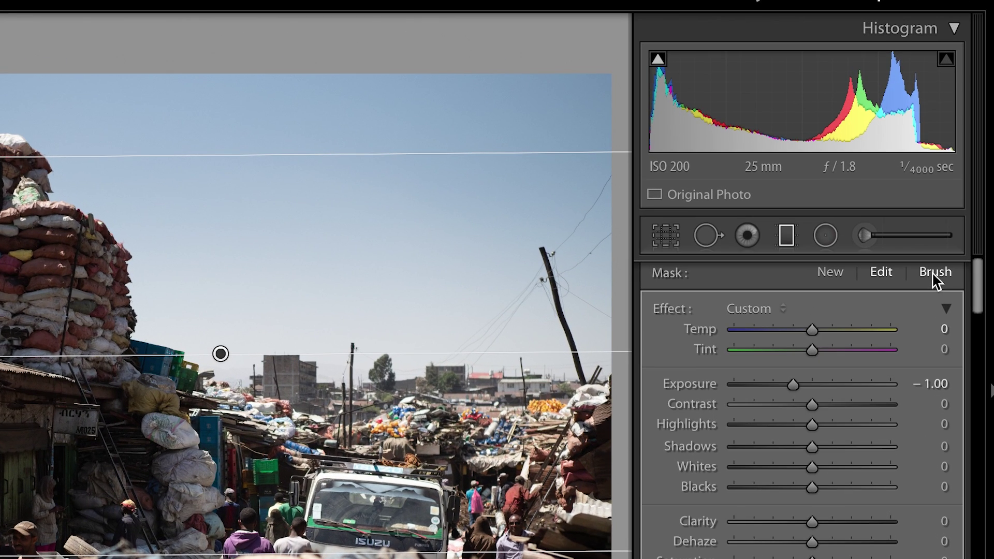
Switch to the graduated filter's mask brush and adjust the brush size over the sack pile and the building.
click(911, 179)
scroll(923, 403, down, 5)
click(879, 500)
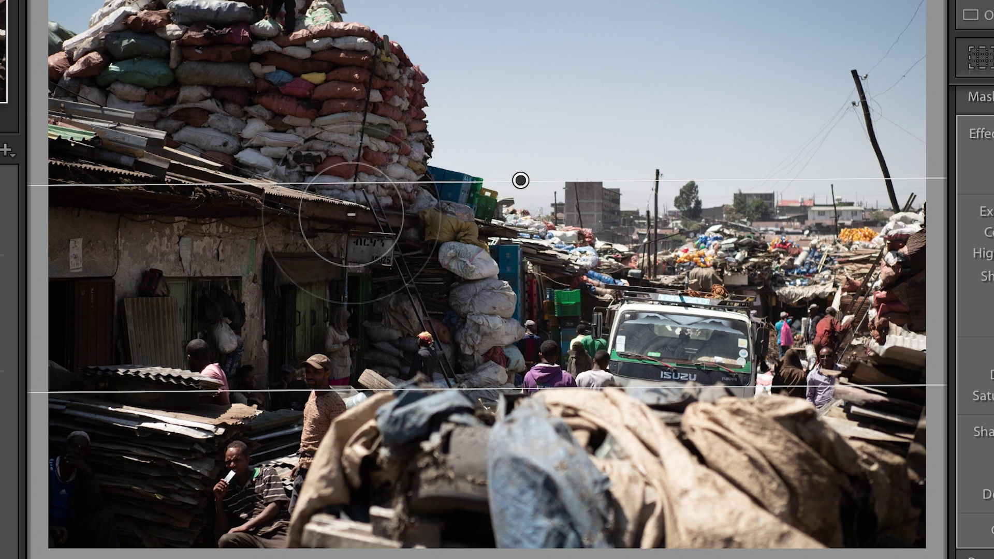
scroll(351, 214, down, 3)
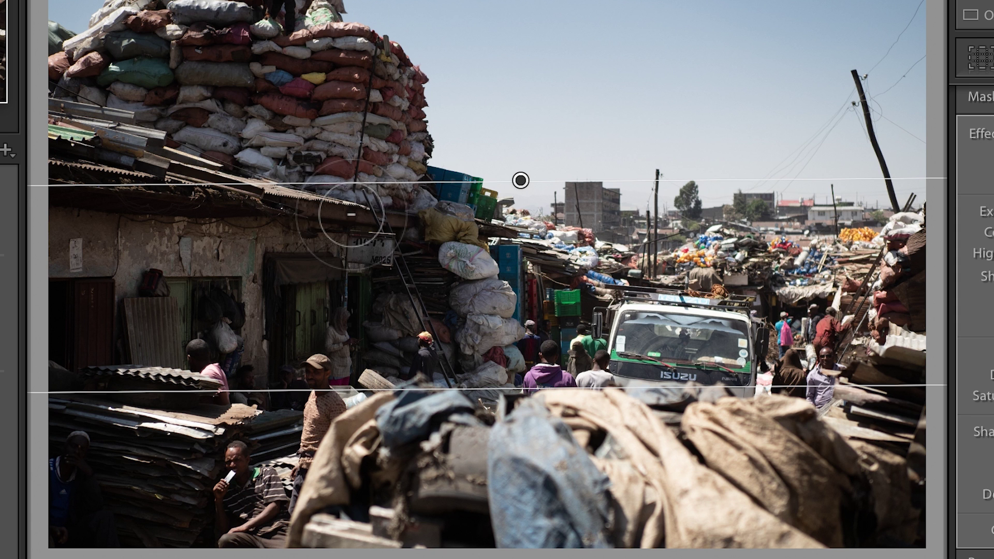
scroll(351, 214, down, 2)
scroll(351, 213, up, 5)
scroll(351, 214, down, 2)
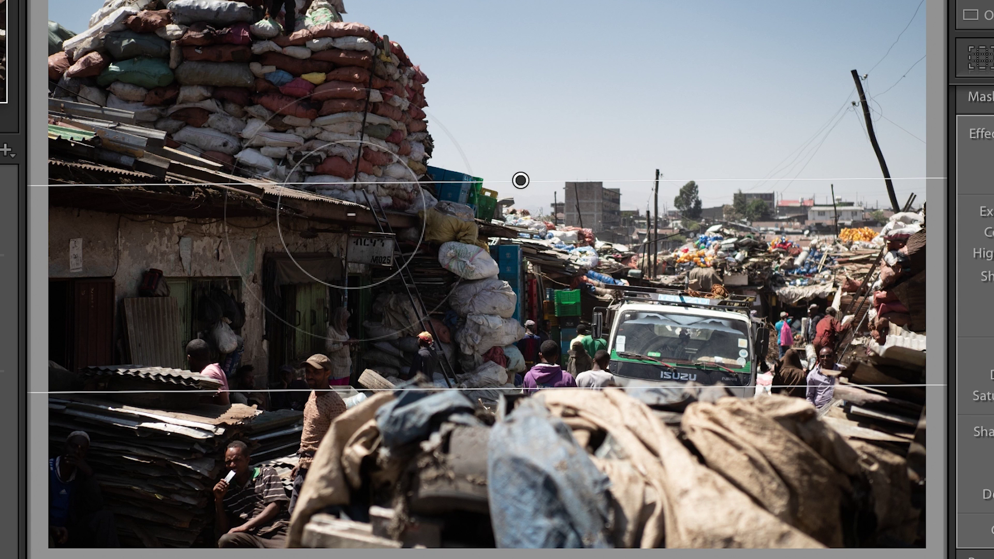